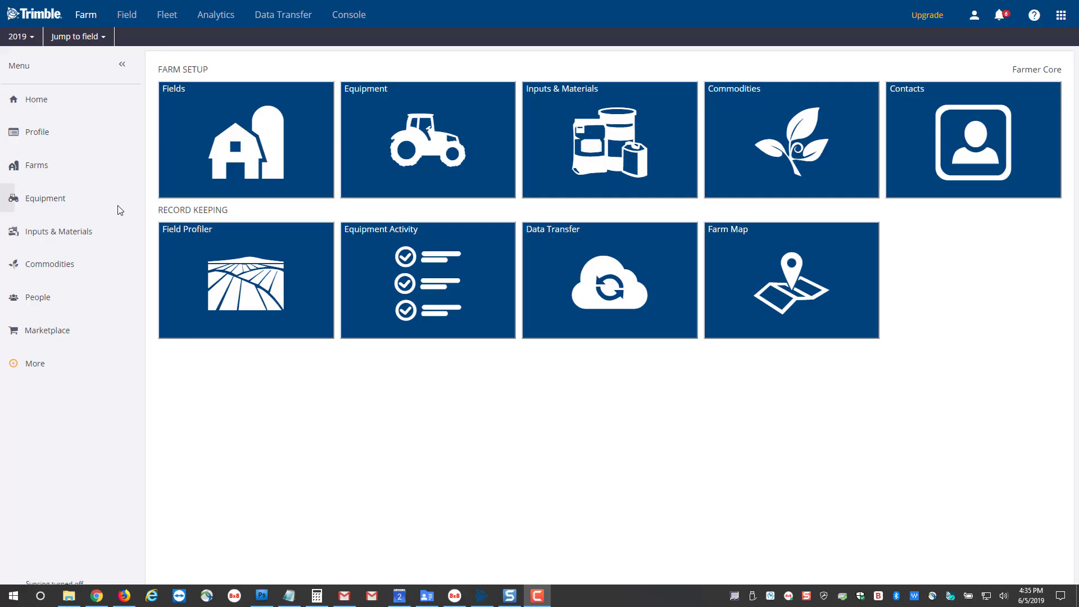
# - Open the organization's Fields list from the Farm home page
pyautogui.click(254, 151)
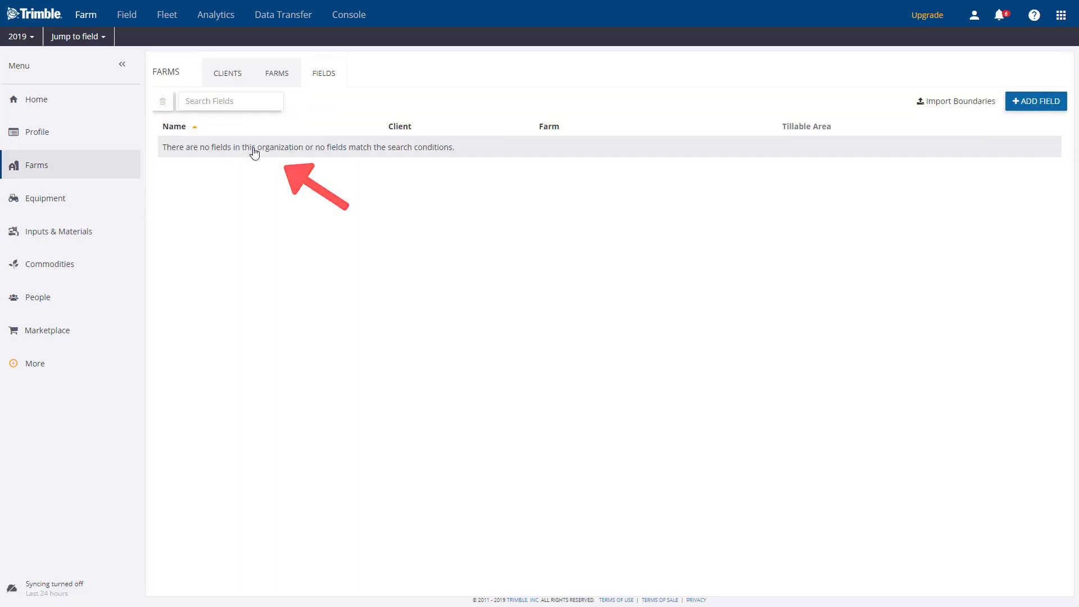
# - Add a new field and enter its name, Field 700
pyautogui.click(1024, 105)
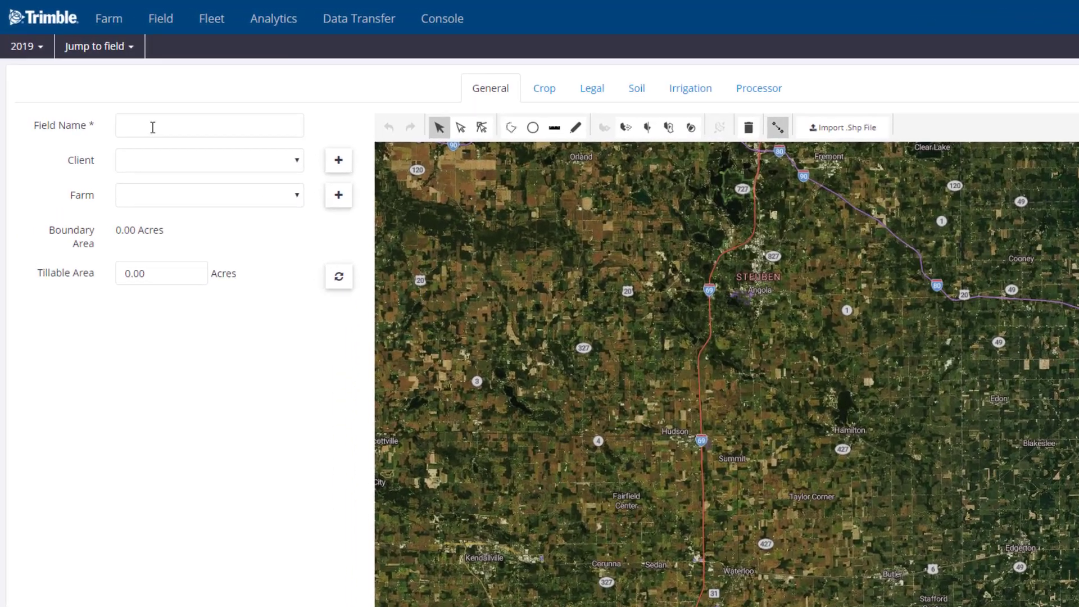
pyautogui.click(121, 100)
pyautogui.write('Fie')
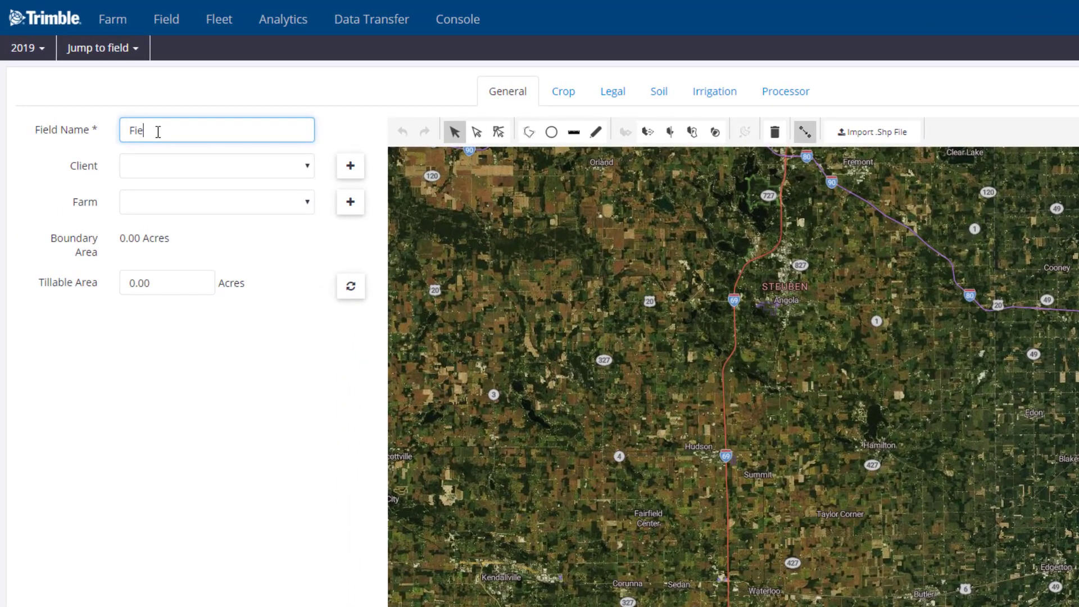
pyautogui.write('ld 100')
# - Create a new client with the client's full name and assign it to the field
pyautogui.click(307, 170)
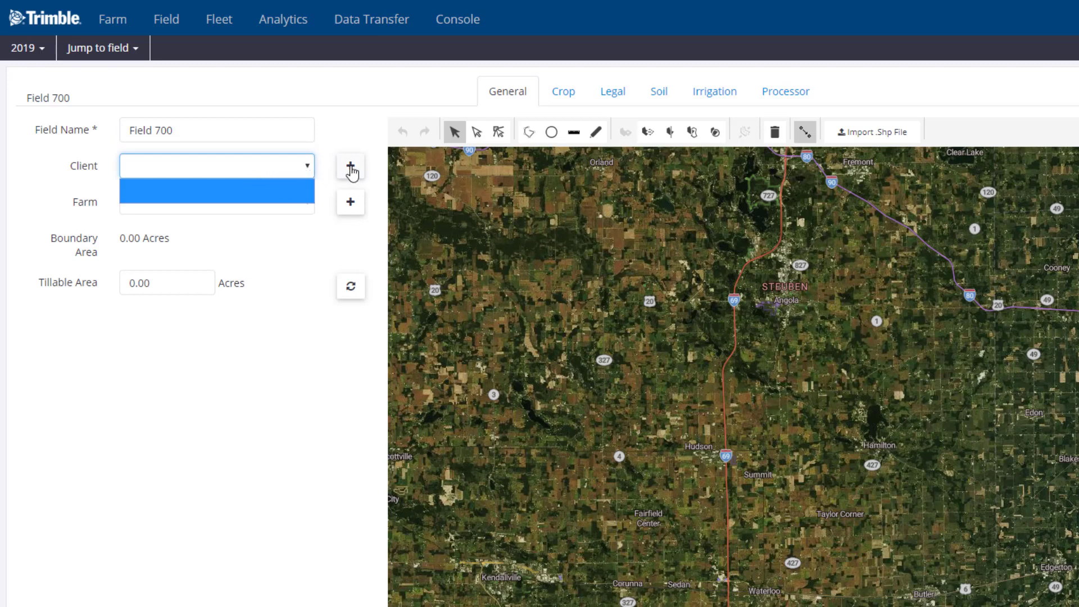
pyautogui.click(350, 168)
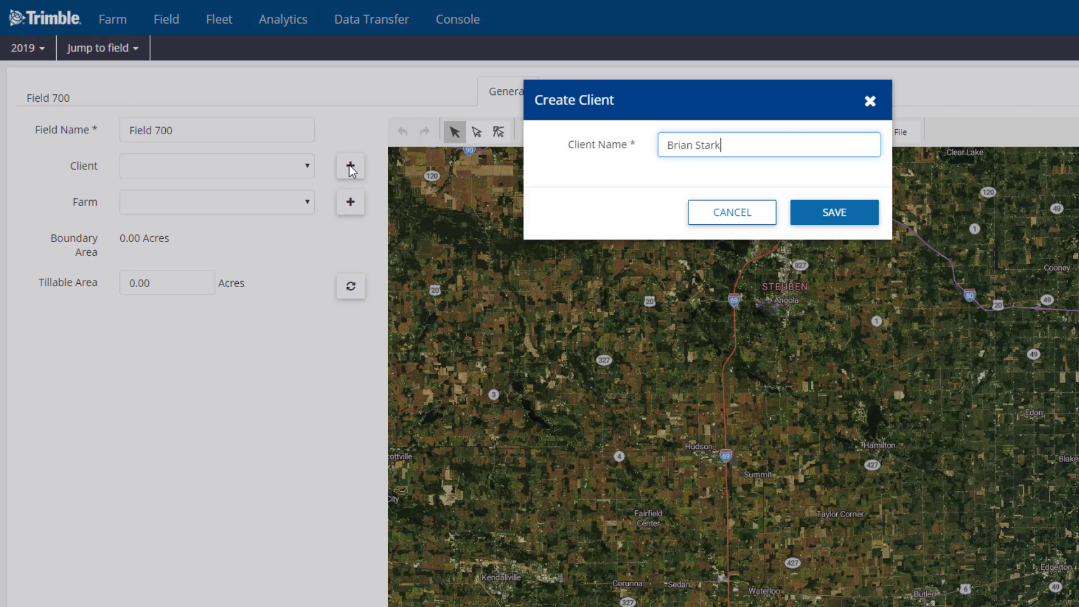
pyautogui.click(826, 214)
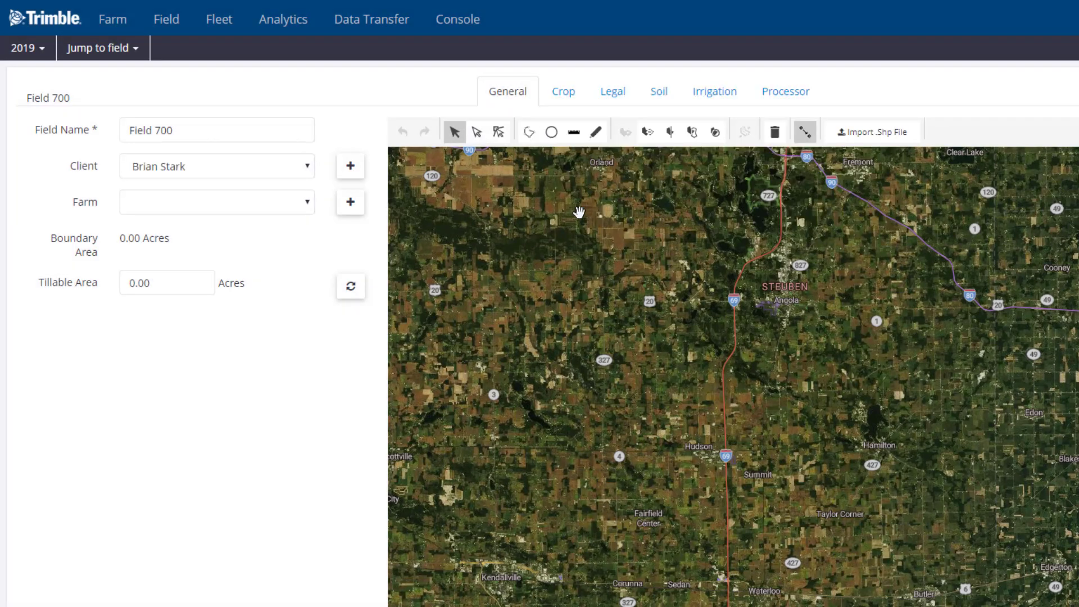
# - Find the farm list empty and begin creating a new farm
pyautogui.click(309, 208)
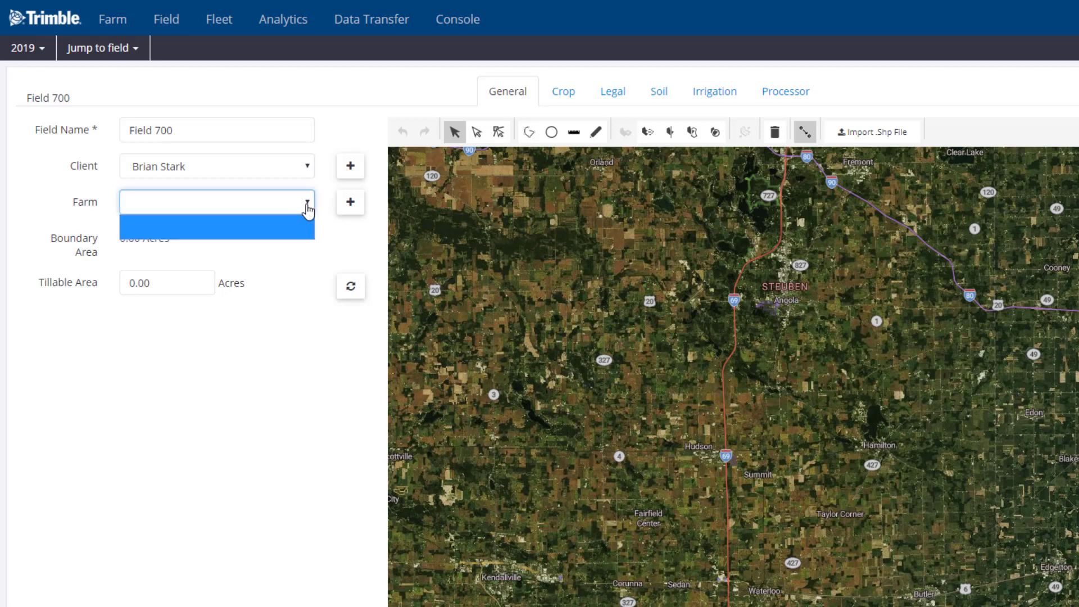
pyautogui.click(308, 208)
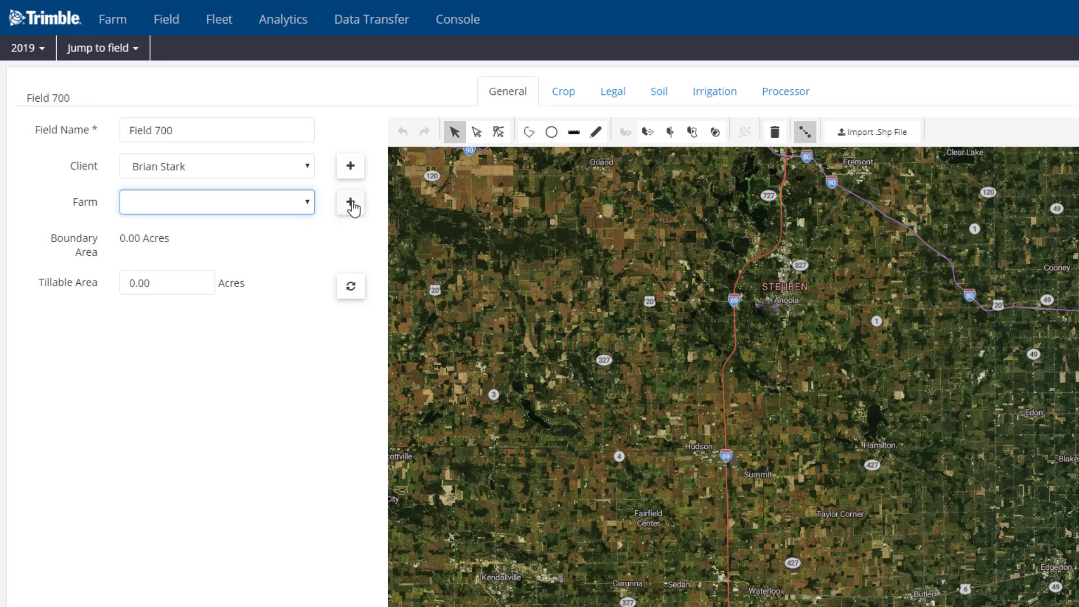
pyautogui.click(350, 204)
# - Save a new farm named Home Farm, keeping the same client on Field 700
pyautogui.write('Home Farm')
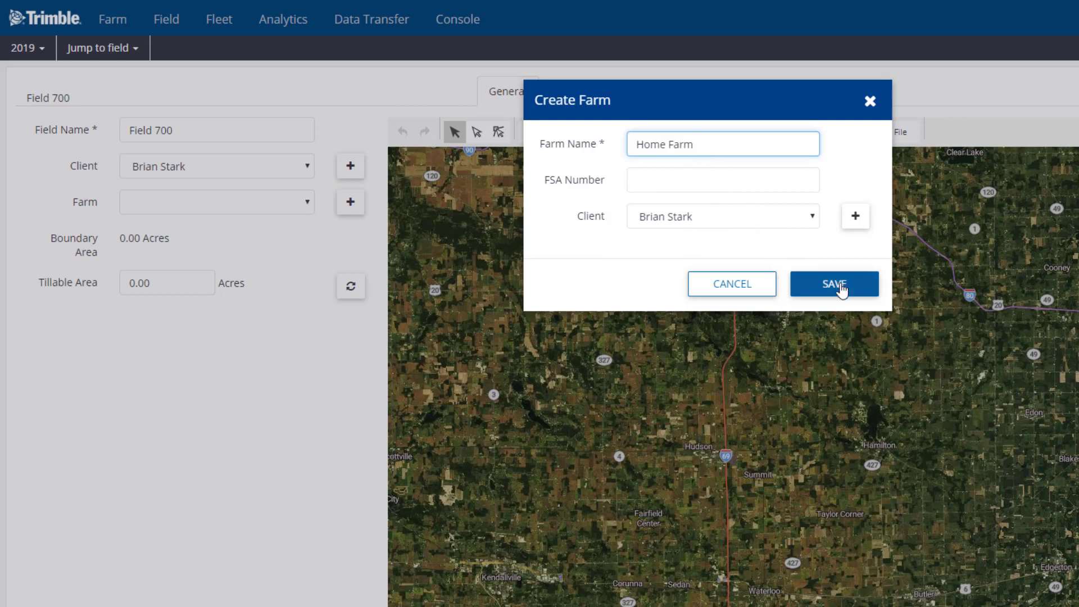
pyautogui.click(841, 289)
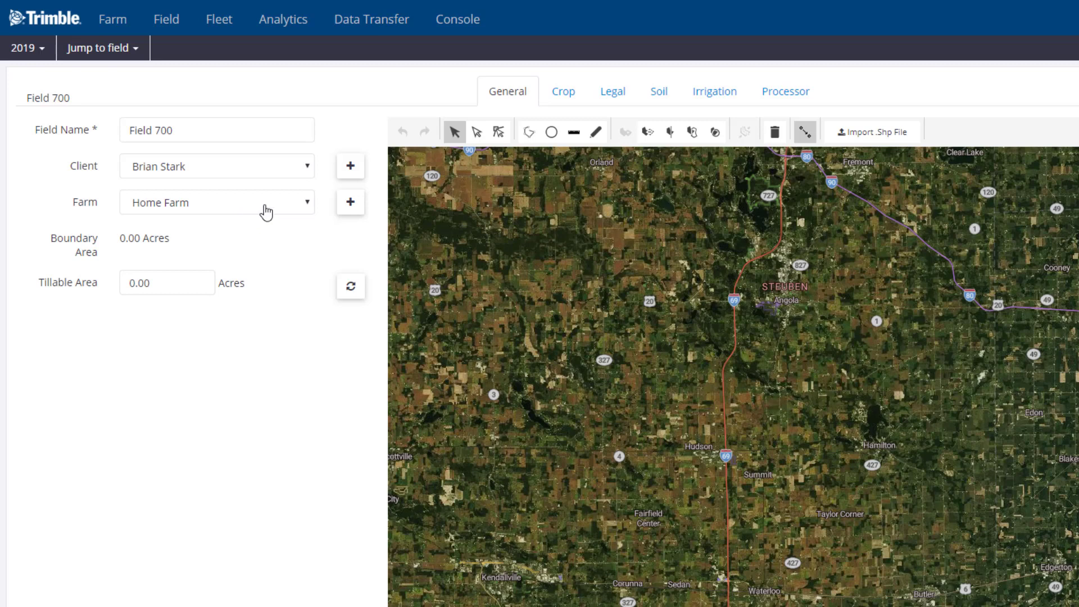
pyautogui.click(306, 169)
pyautogui.click(308, 174)
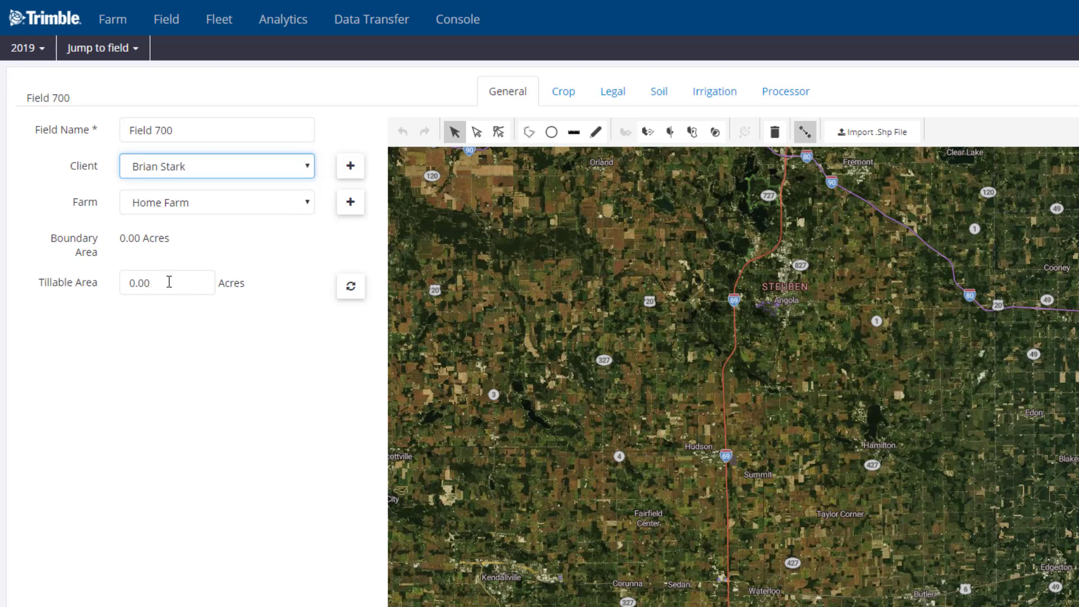
# - Set the tillable area to 20 acres and begin importing a boundary shapefile
pyautogui.moveTo(151, 282); pyautogui.dragTo(84, 291)
pyautogui.write('20')
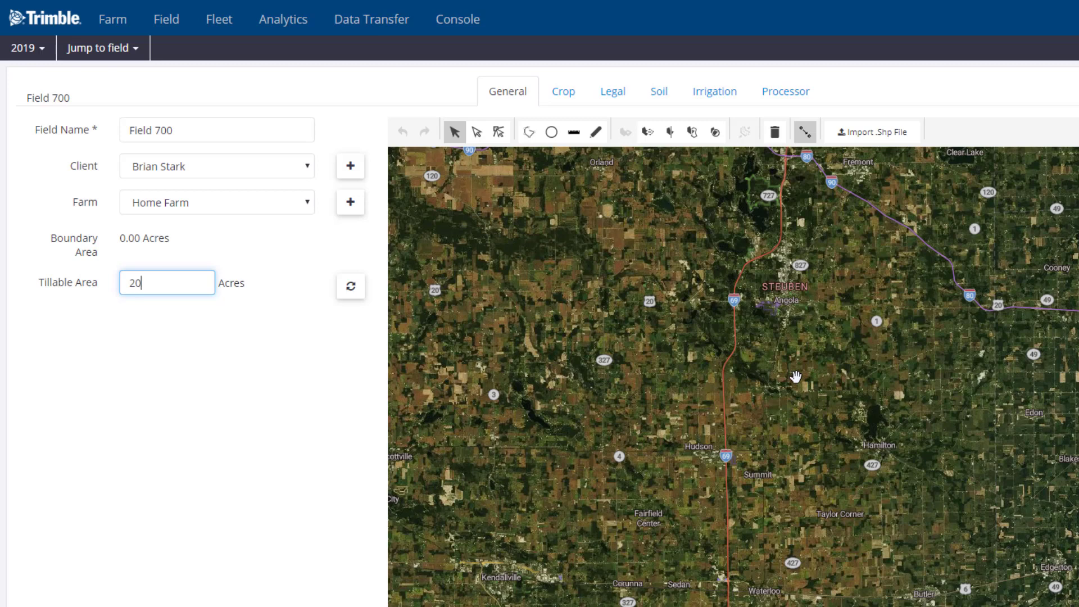
pyautogui.click(874, 143)
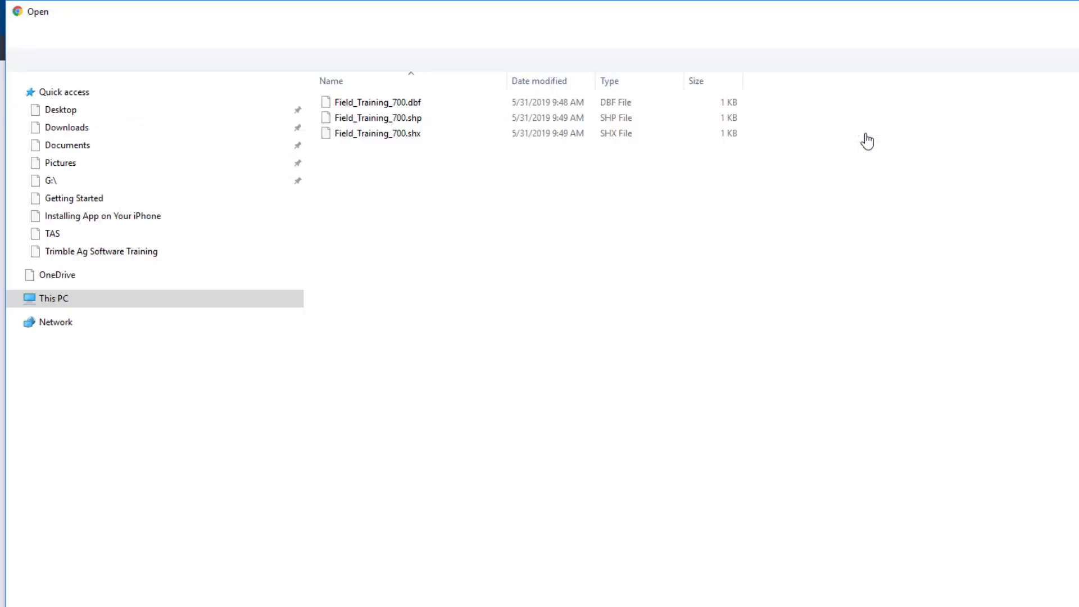
# - Import Field_Training_700.shp from Boundary Files as the field boundary
pyautogui.click(398, 118)
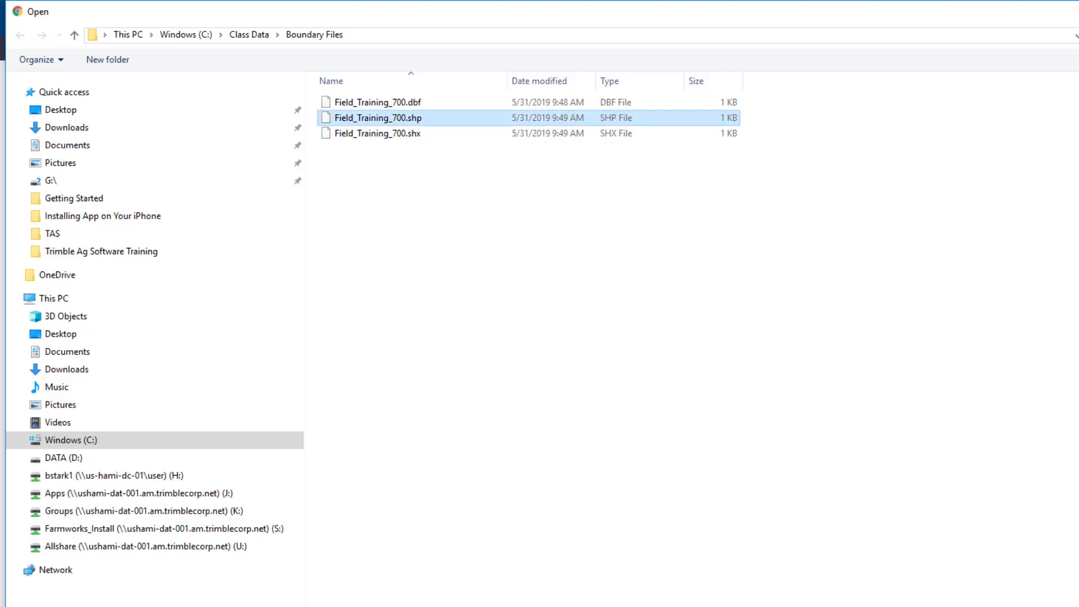
pyautogui.press('Return')
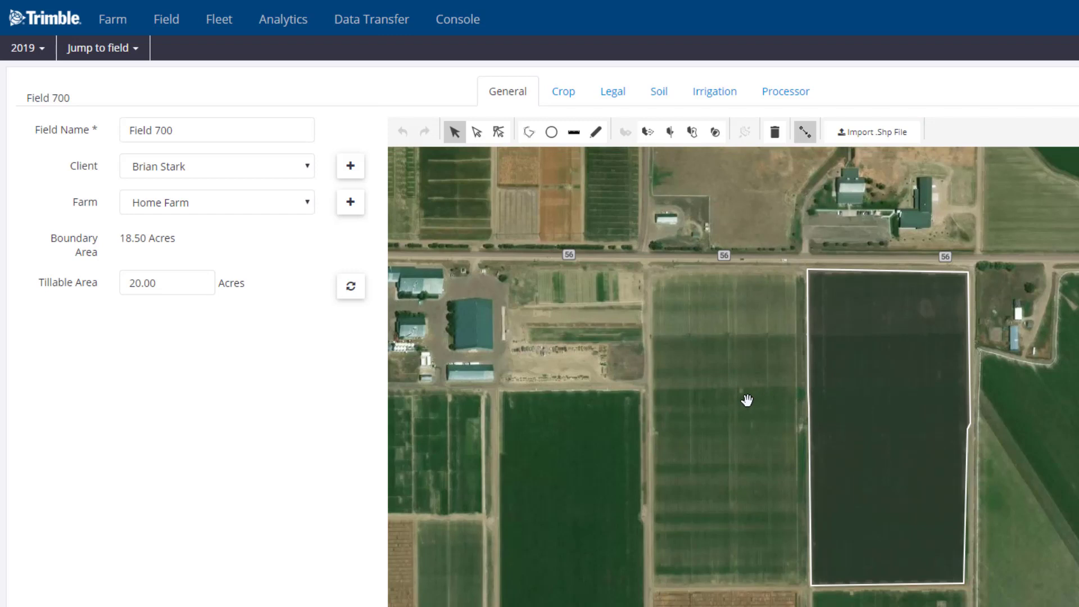
# - Delete the imported boundary so the boundary area returns to 0.00 acres
pyautogui.click(851, 381)
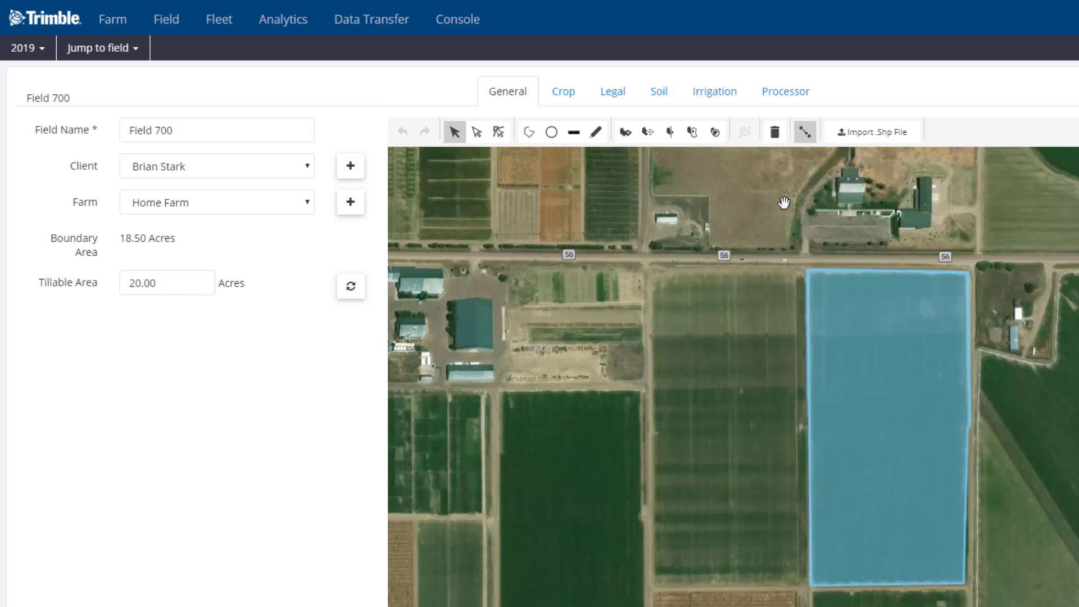
pyautogui.click(775, 135)
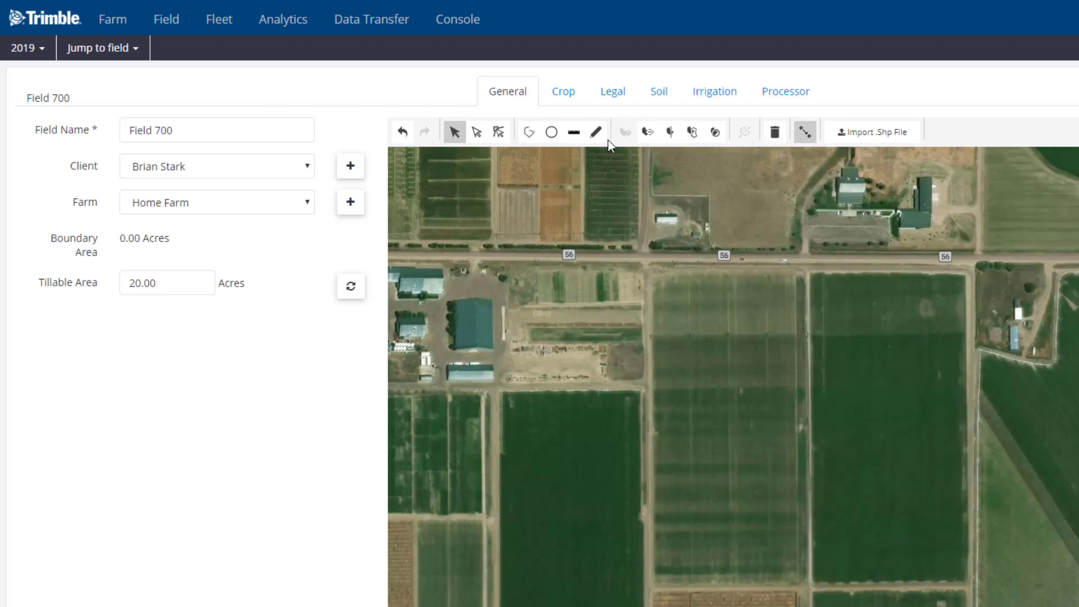
# - Draw a seven-point boundary around the dark field south of road 56, giving 18.15 acres
pyautogui.click(528, 133)
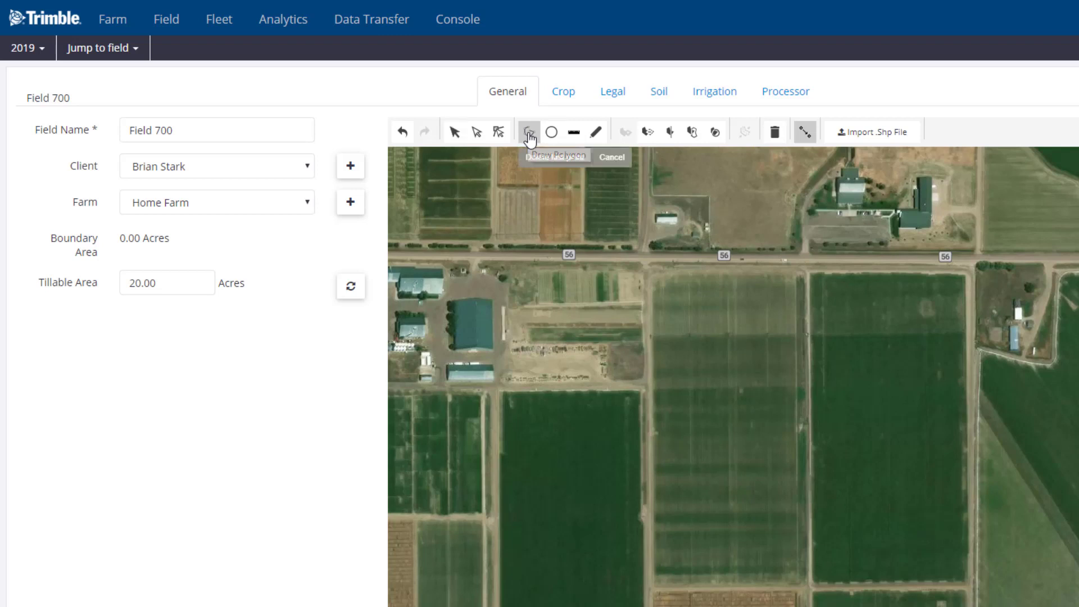
pyautogui.click(809, 273)
pyautogui.click(809, 411)
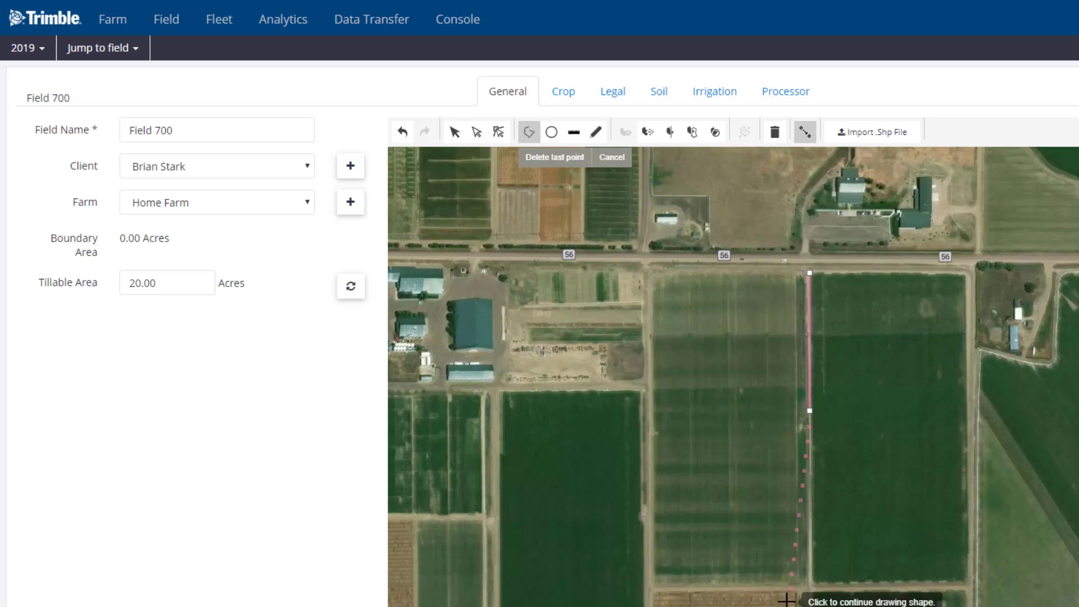
pyautogui.click(811, 588)
pyautogui.click(856, 585)
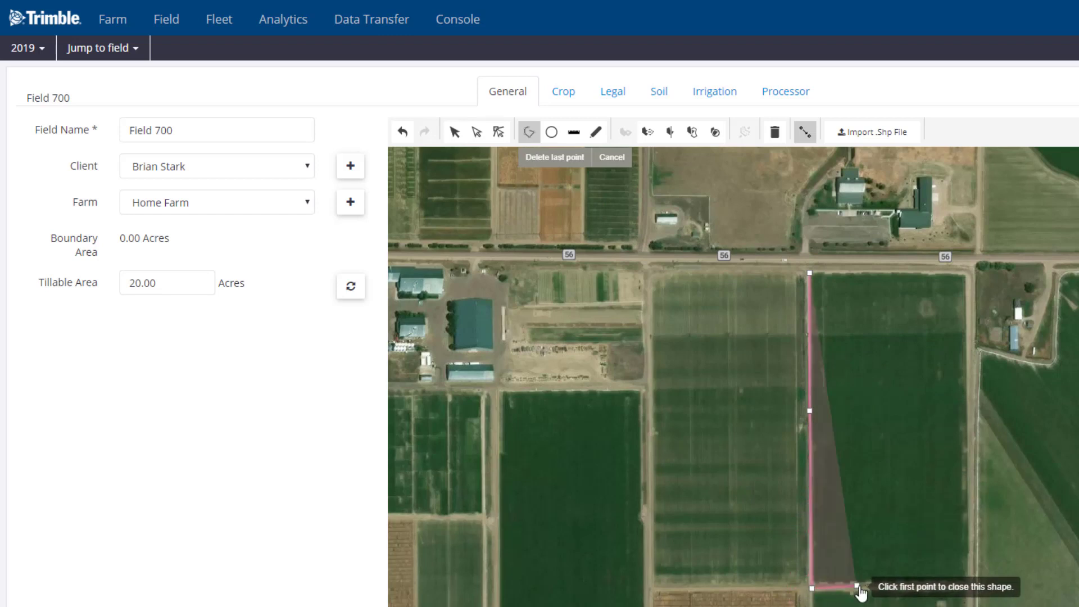
pyautogui.click(928, 583)
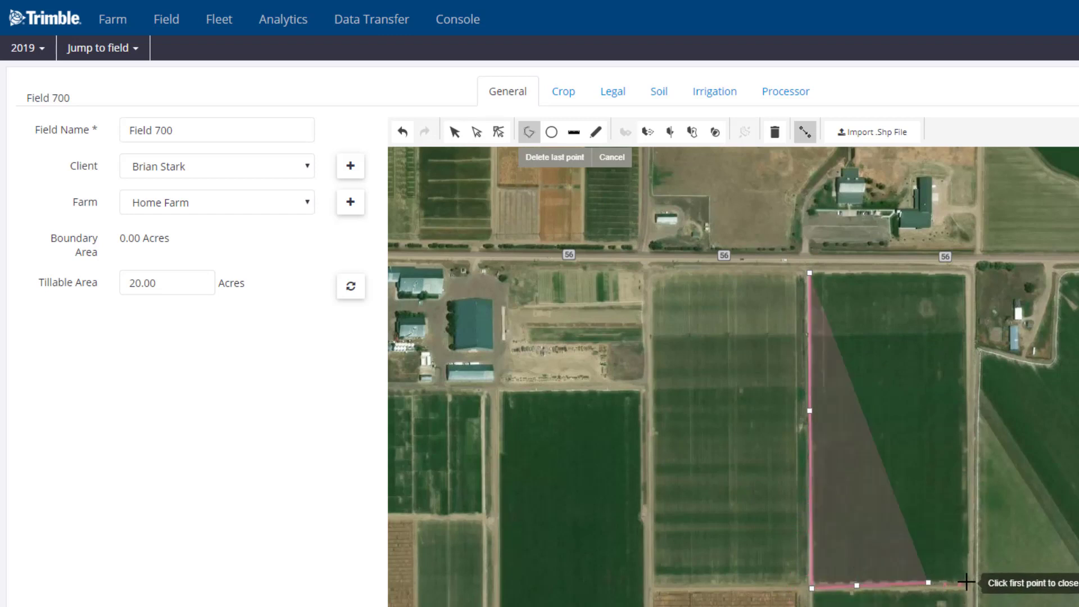
pyautogui.click(966, 581)
pyautogui.click(966, 277)
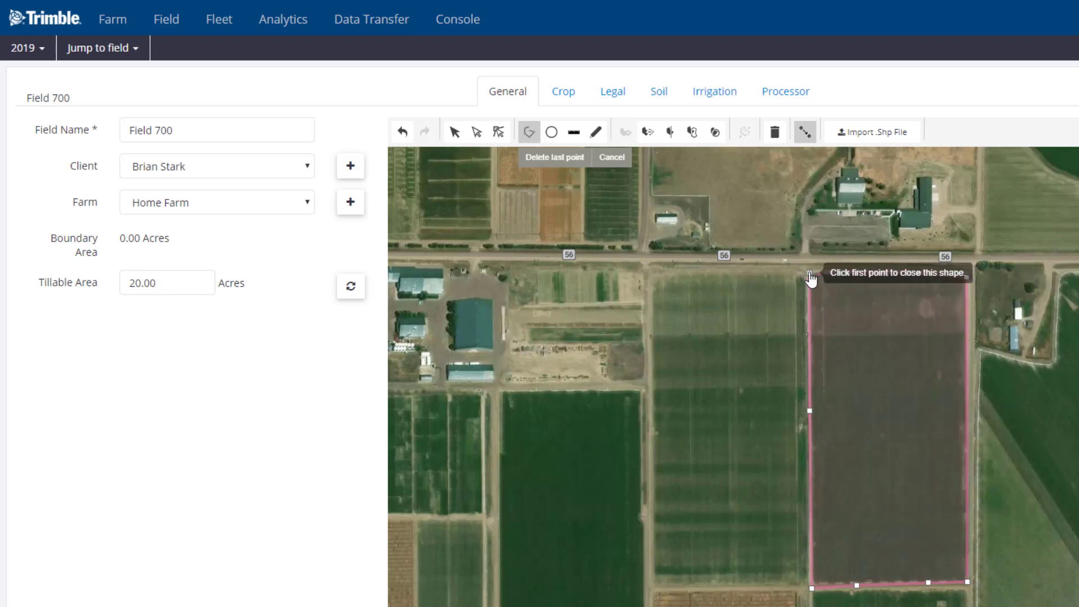
pyautogui.click(809, 275)
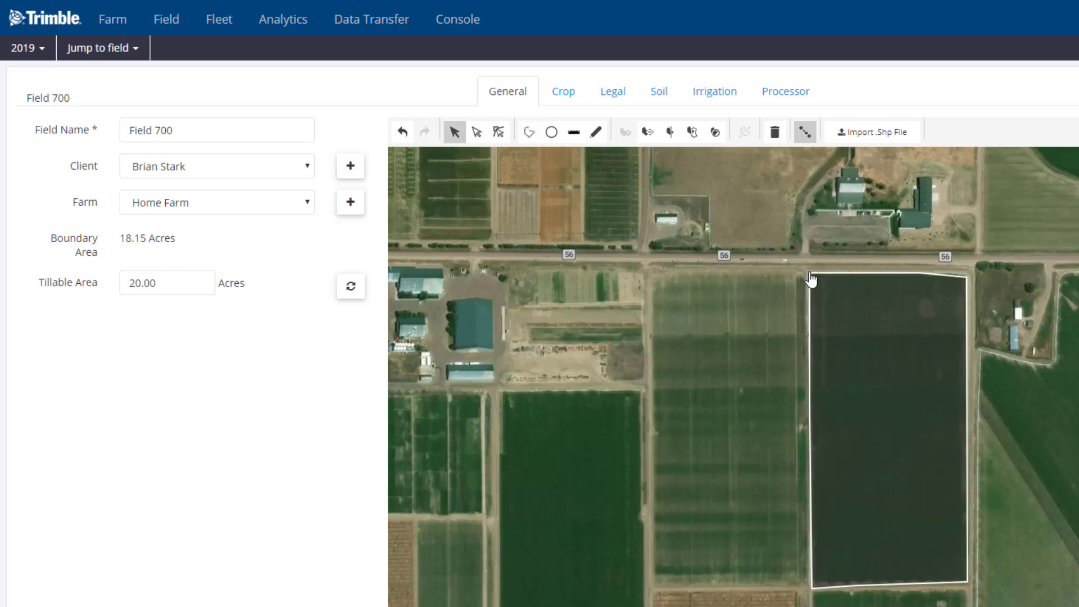
pyautogui.click(910, 337)
# - Subtract a six-point polygon near the field's upper right, leaving 18.03 acres
pyautogui.click(649, 135)
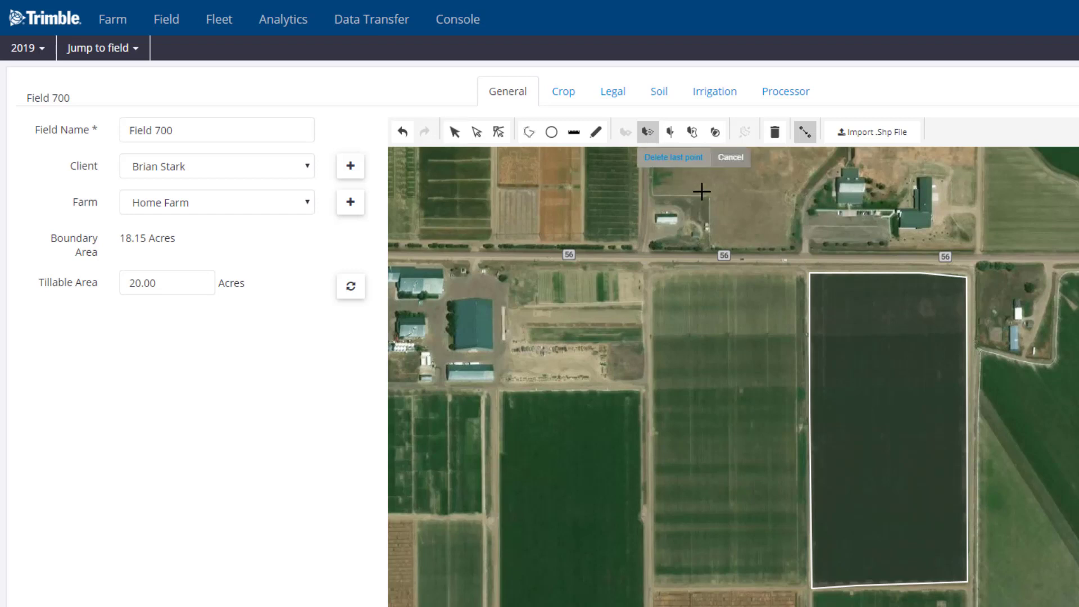
pyautogui.click(917, 303)
pyautogui.click(920, 313)
pyautogui.click(929, 321)
pyautogui.click(936, 319)
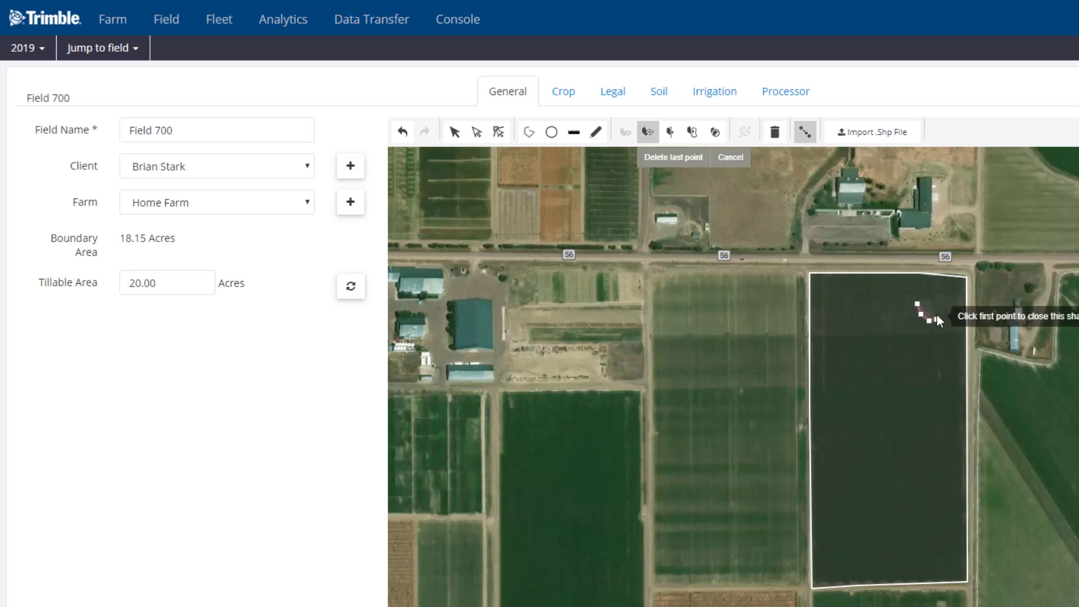
pyautogui.click(934, 309)
pyautogui.click(925, 291)
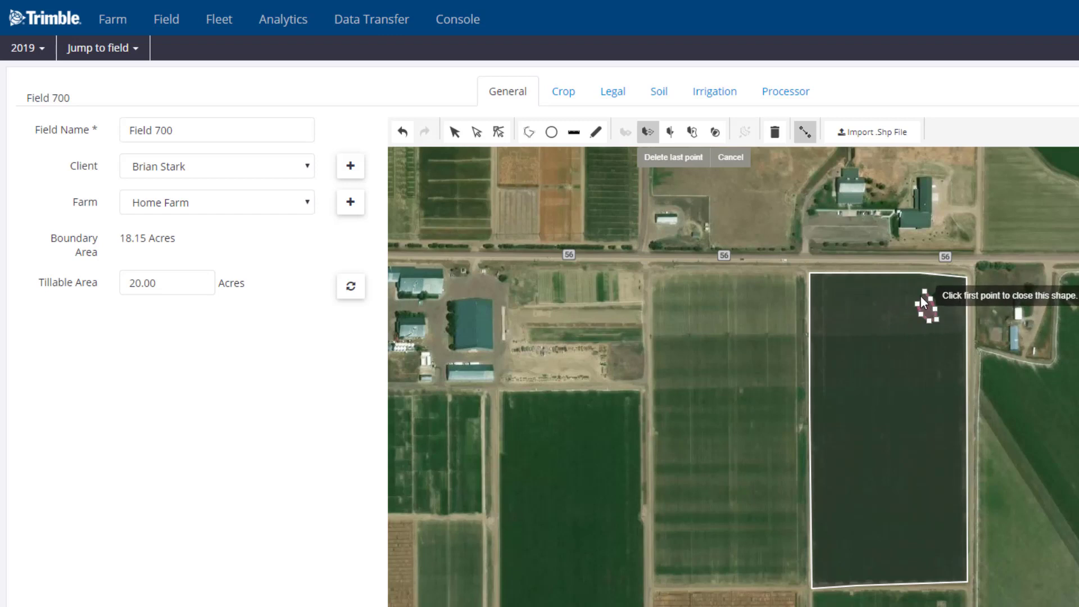
pyautogui.click(917, 303)
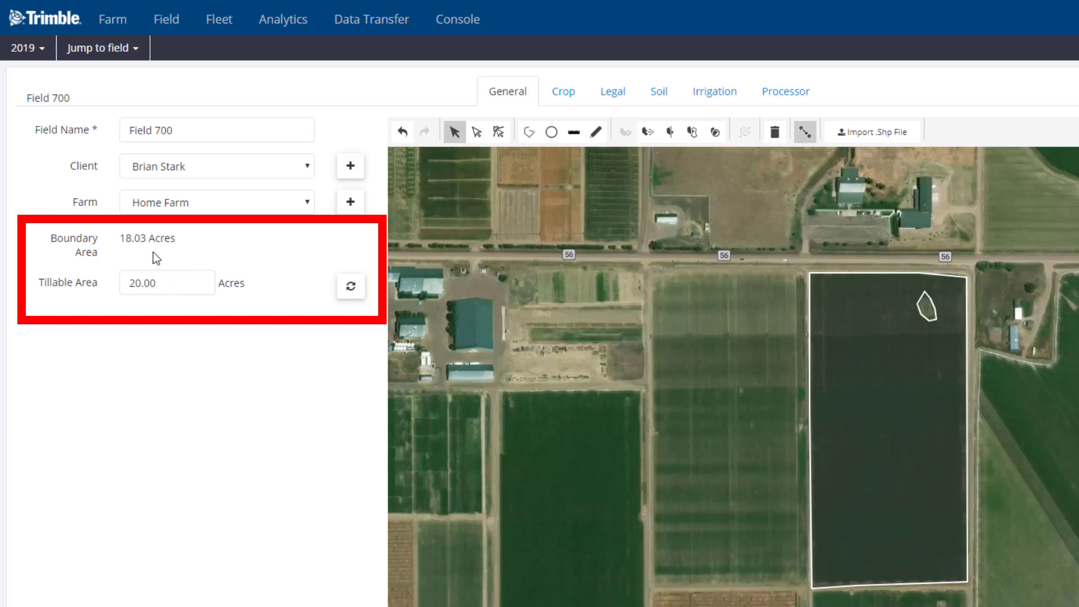
# - Recalculate the tillable area from the boundary, then override it to 19.00 acres
pyautogui.click(359, 295)
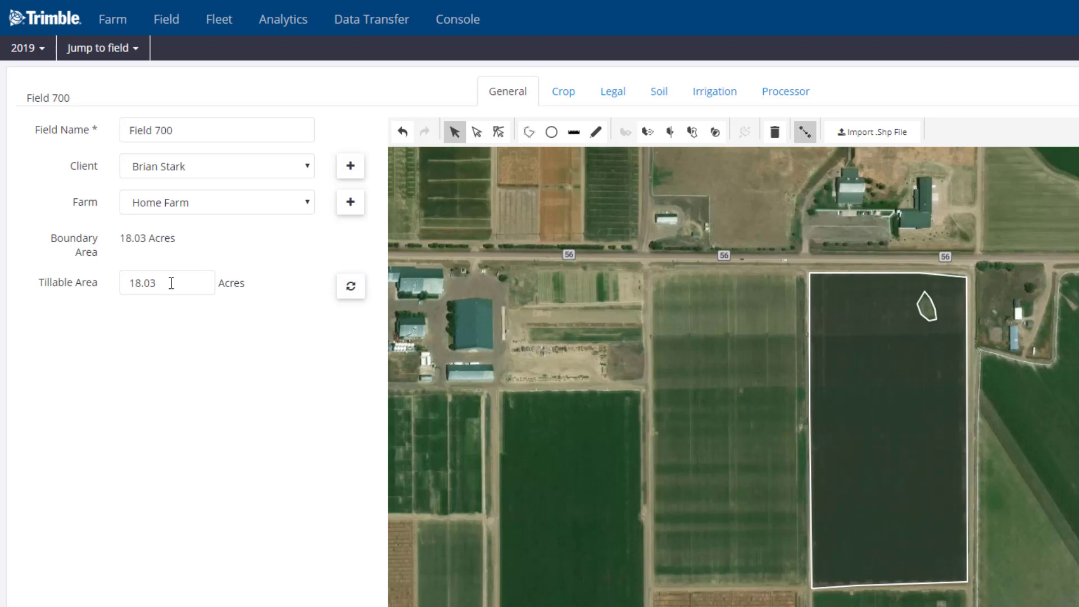
pyautogui.moveTo(169, 284); pyautogui.dragTo(80, 284)
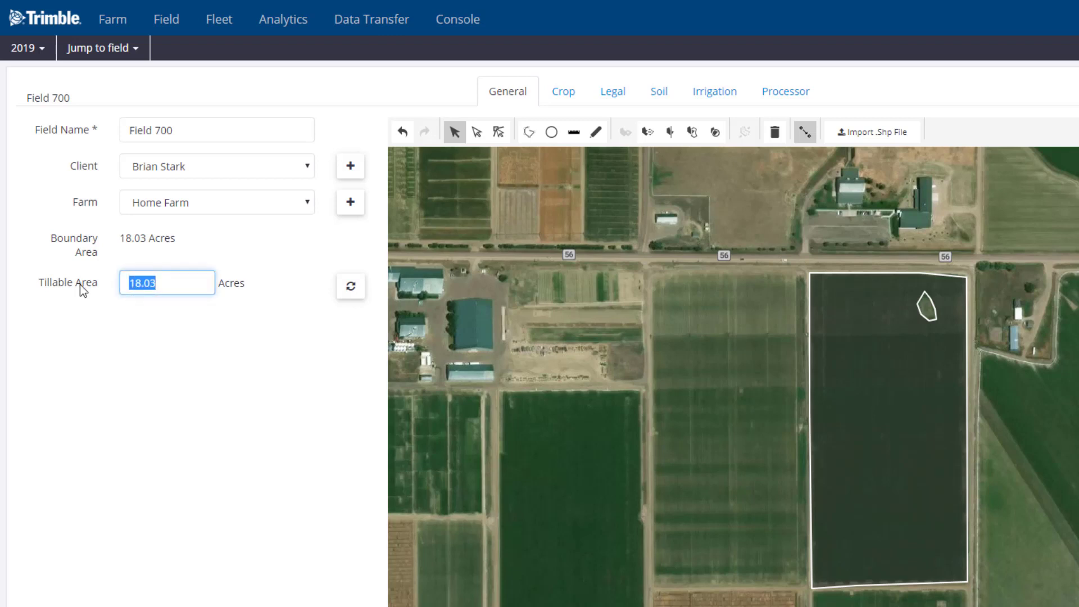
pyautogui.write('19')
pyautogui.click(363, 366)
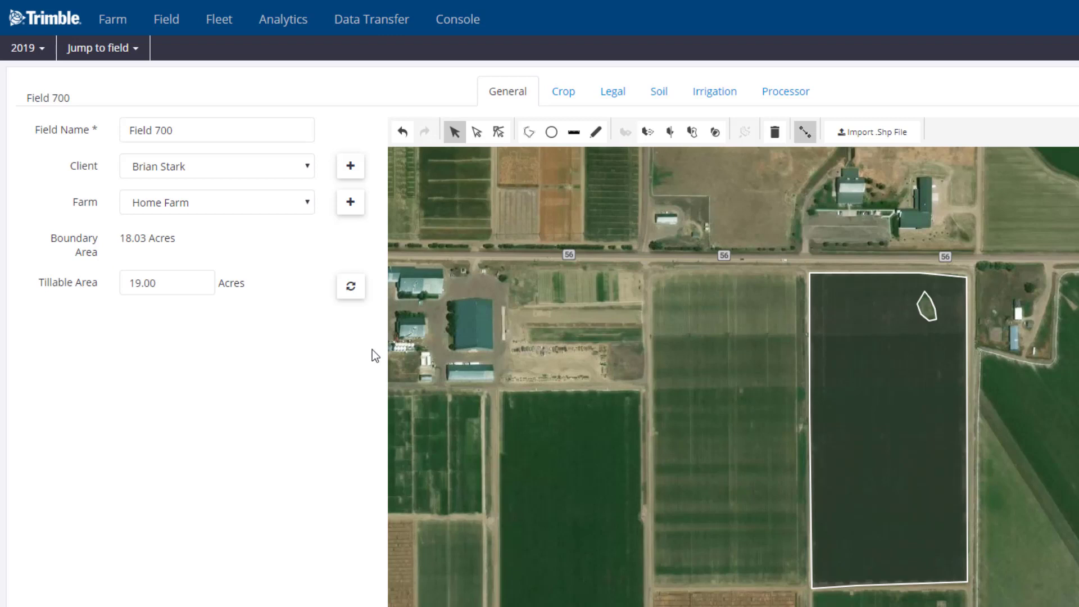
pyautogui.click(565, 99)
# - On the Crop tab, choose Corn as the 2019 crop
pyautogui.click(616, 95)
pyautogui.click(656, 99)
pyautogui.click(611, 100)
pyautogui.click(568, 99)
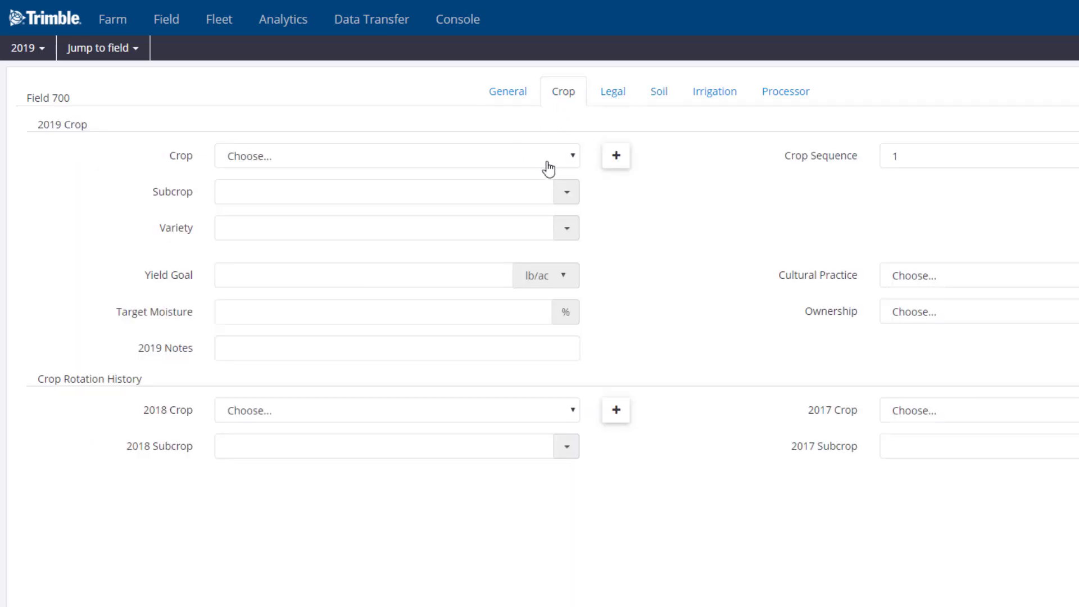
pyautogui.click(572, 163)
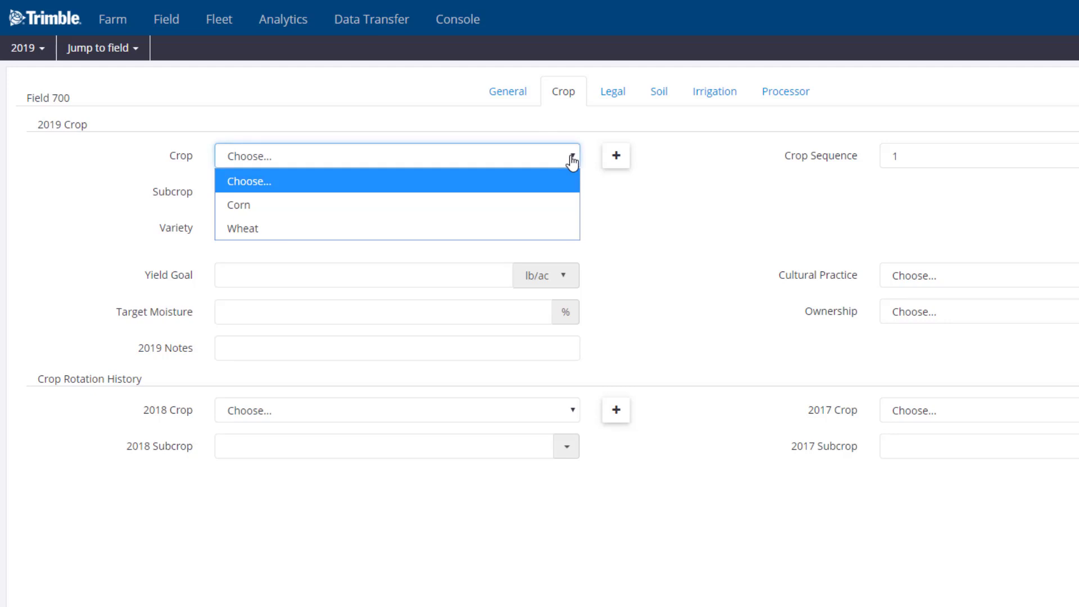
pyautogui.click(309, 205)
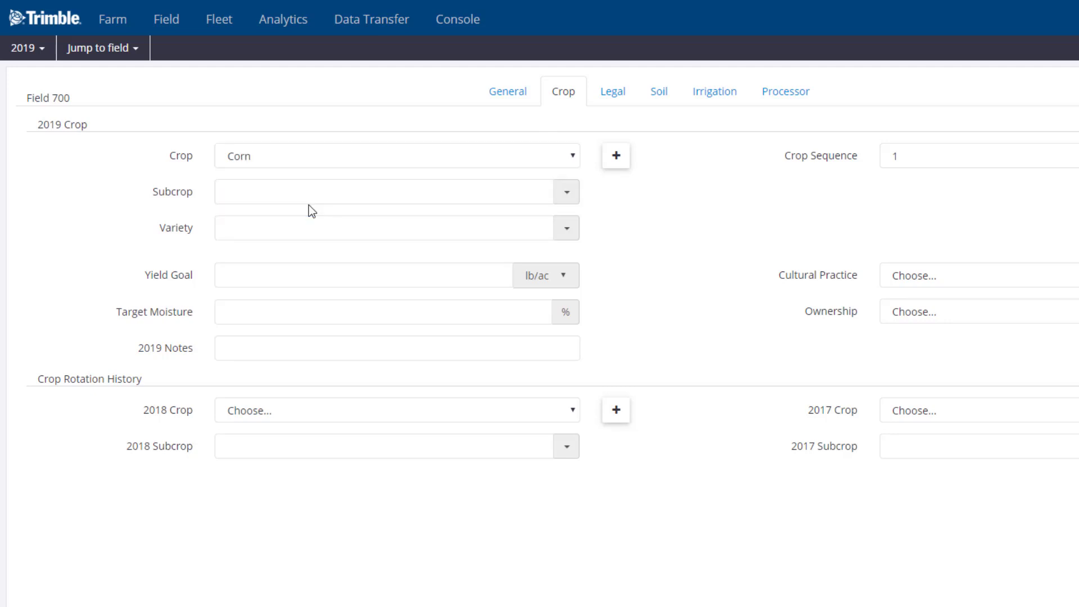
# - Set the subcrop to Seed and the yield goal unit to bu/ac
pyautogui.click(568, 196)
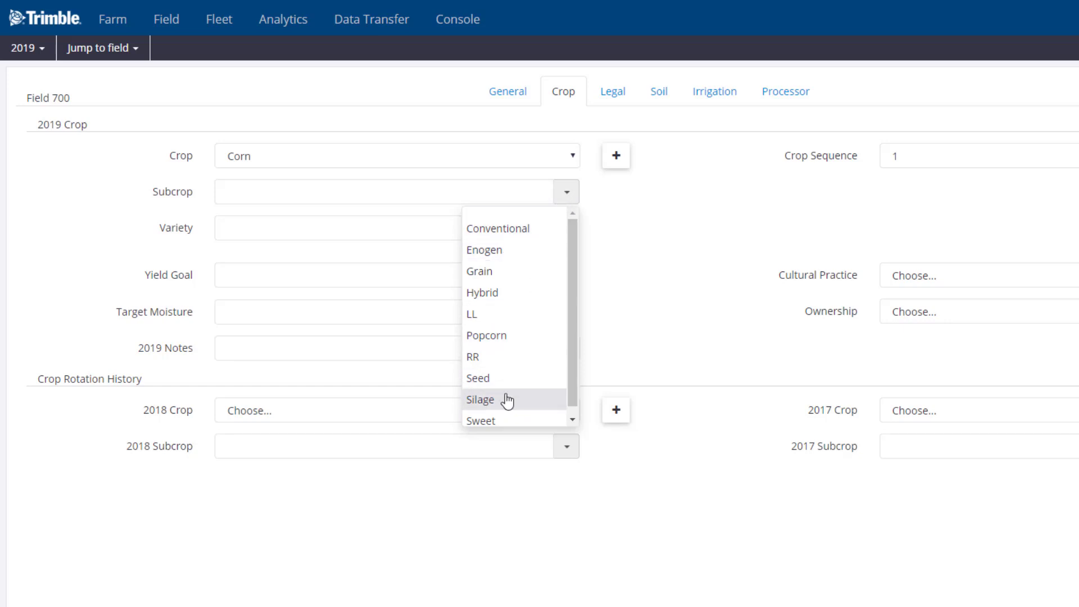
pyautogui.click(502, 384)
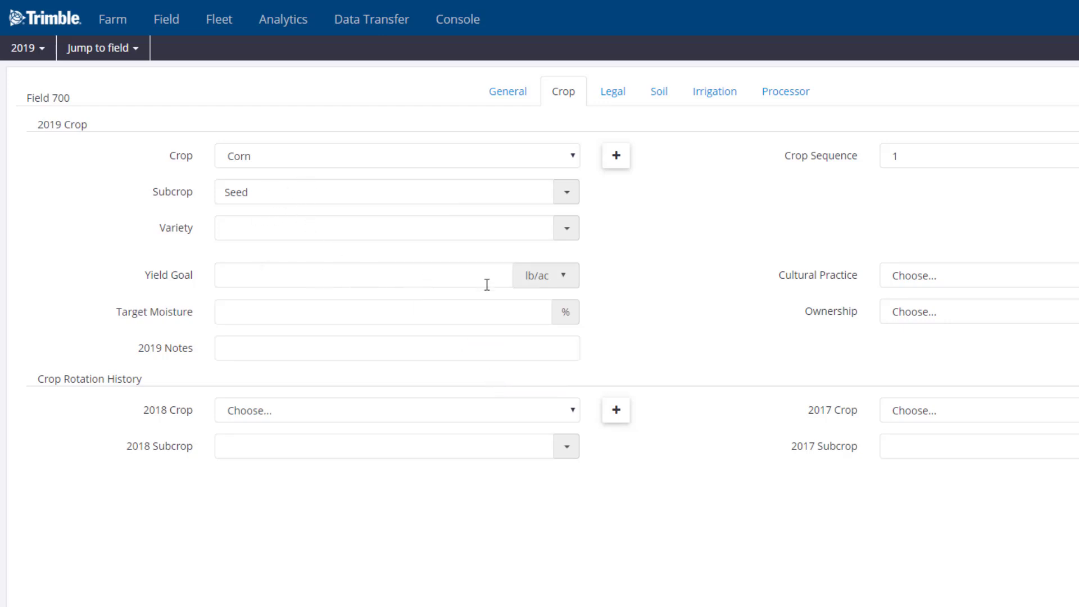
pyautogui.click(564, 279)
pyautogui.click(554, 320)
pyautogui.click(465, 274)
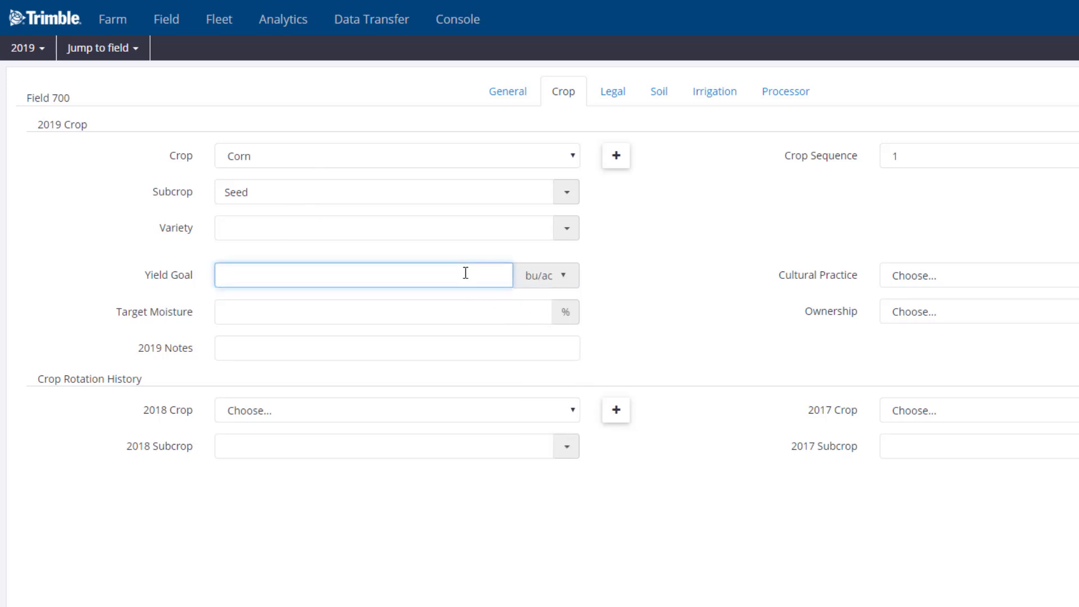
# - Enter 190 bu/ac as the yield goal, choose Wheat for 2018, and return to the General view
pyautogui.write('190')
pyautogui.click(426, 421)
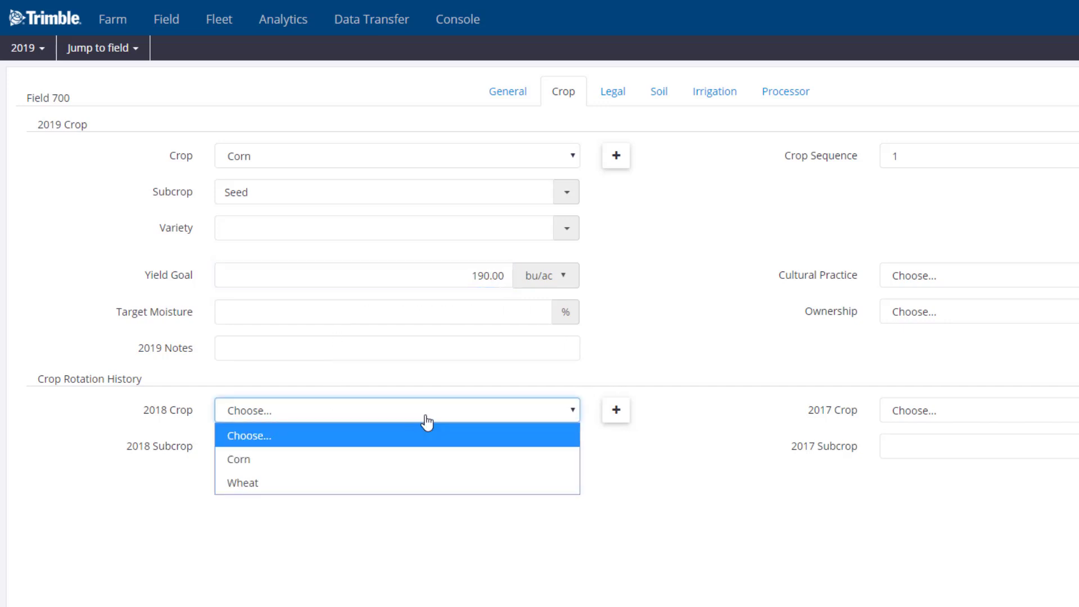
pyautogui.click(348, 482)
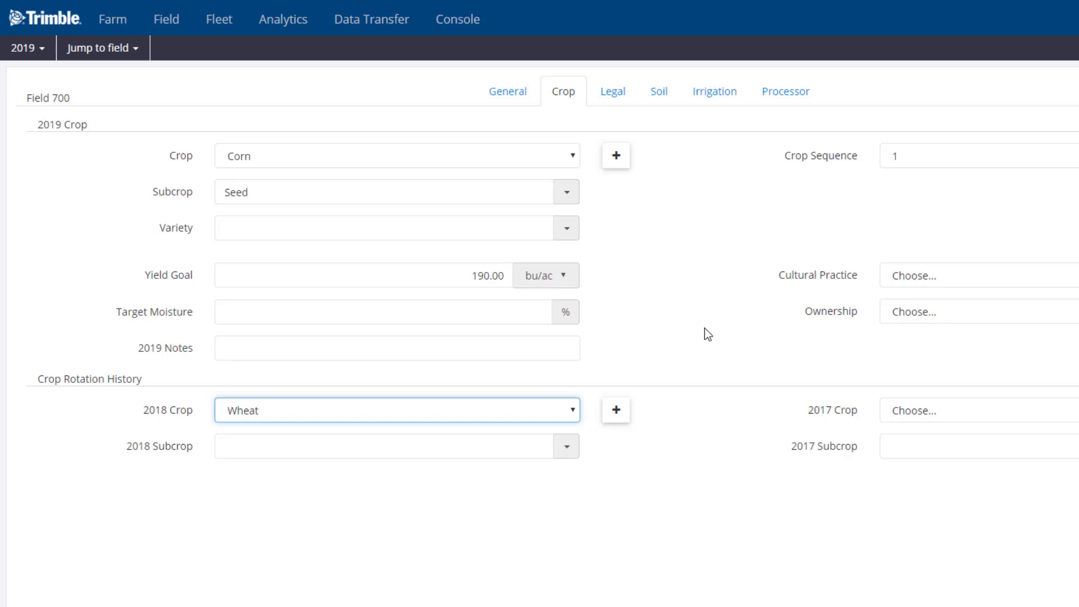
pyautogui.click(504, 102)
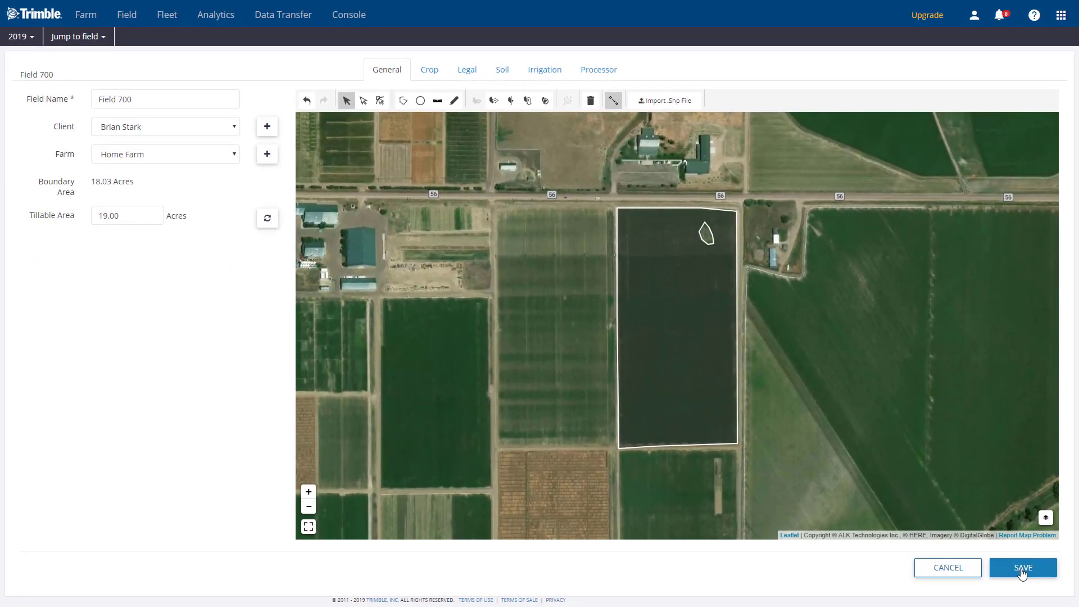
# - Save Field 700, confirm it lists at 19.00 ac, and reopen its Edit Field dialog
pyautogui.click(1022, 574)
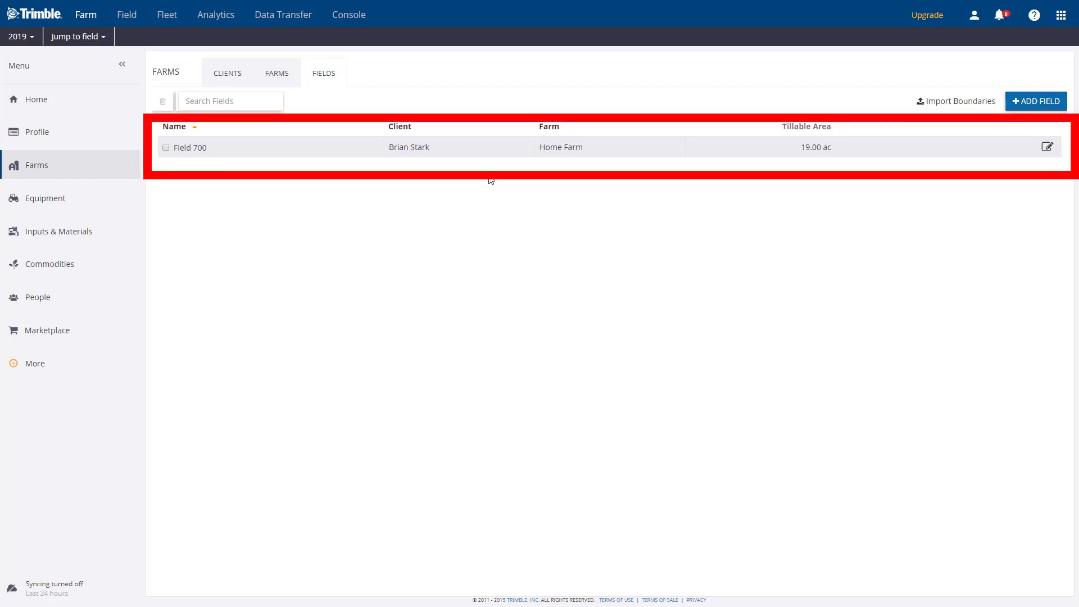
pyautogui.click(1048, 149)
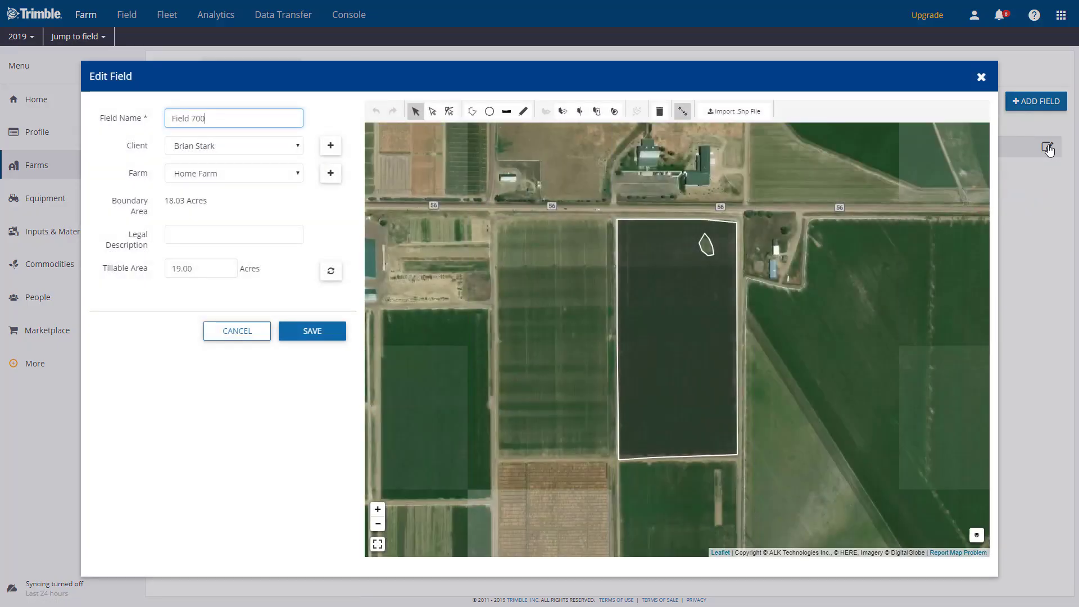